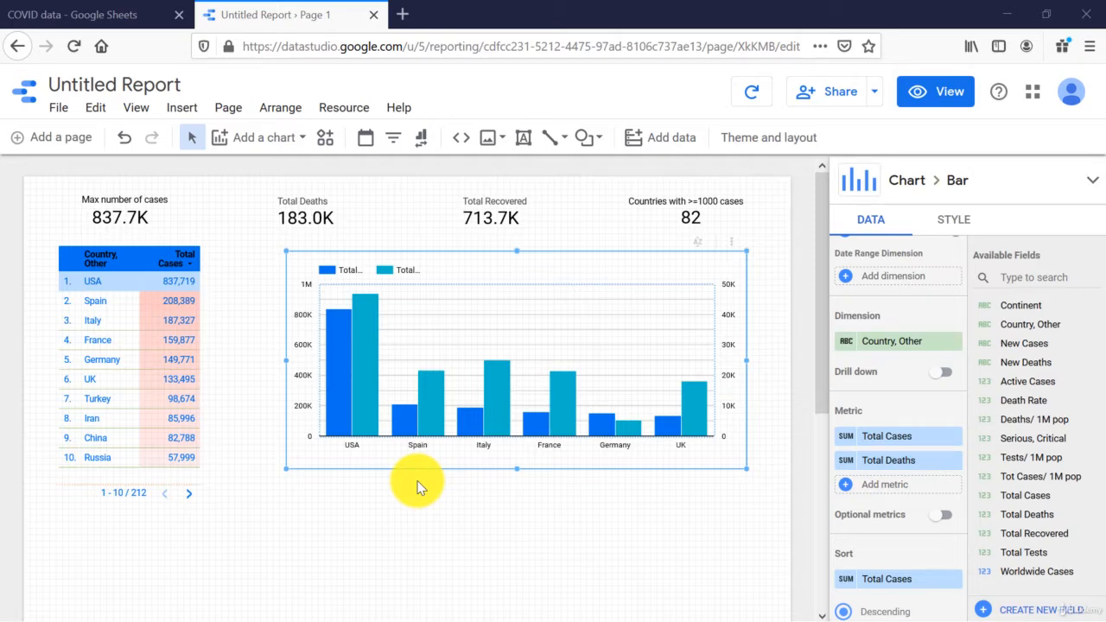
Step: Remove the Total Deaths metric from the bar chart of countries
left_click(952, 461)
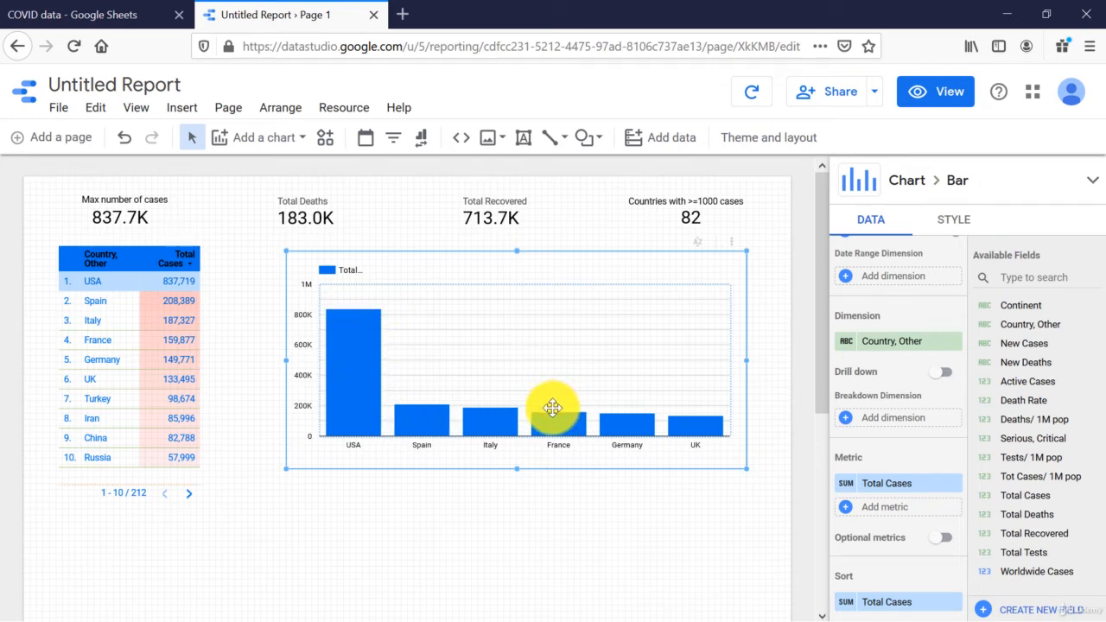
Step: Add a stacked column chart in the empty area below the bar chart and widen it to nearly match the chart above
left_click(262, 141)
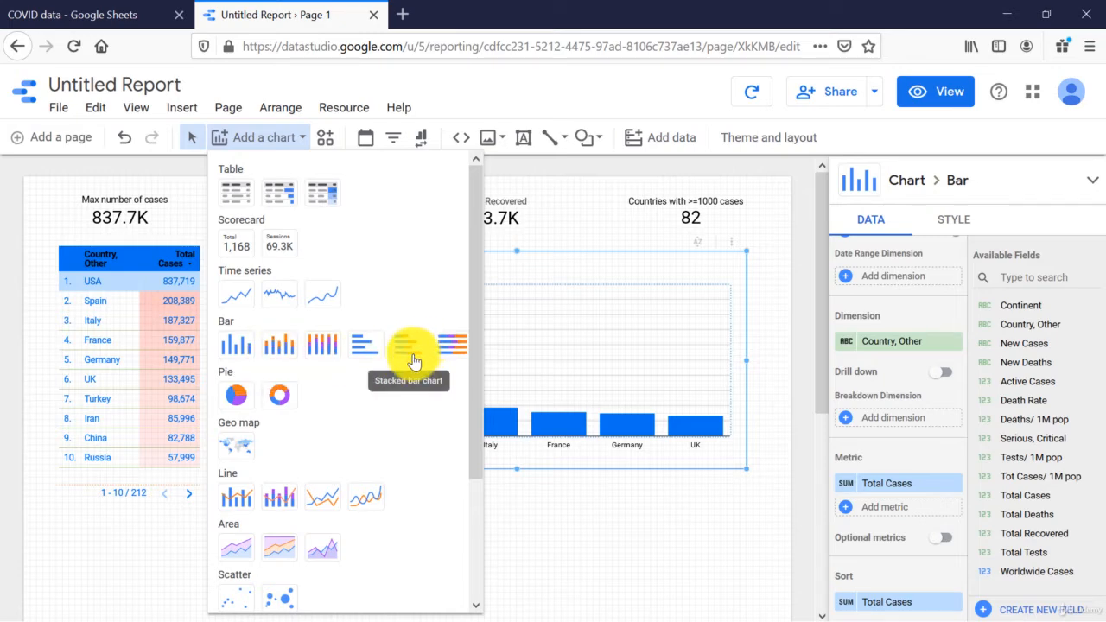
left_click(278, 351)
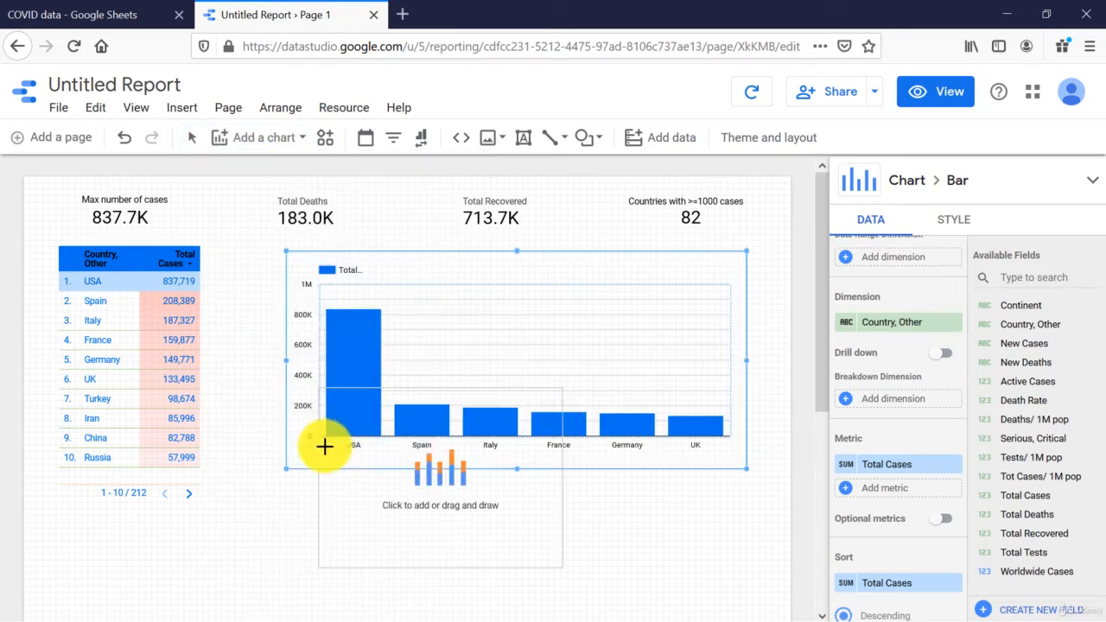
scroll(271, 481, "down", 4)
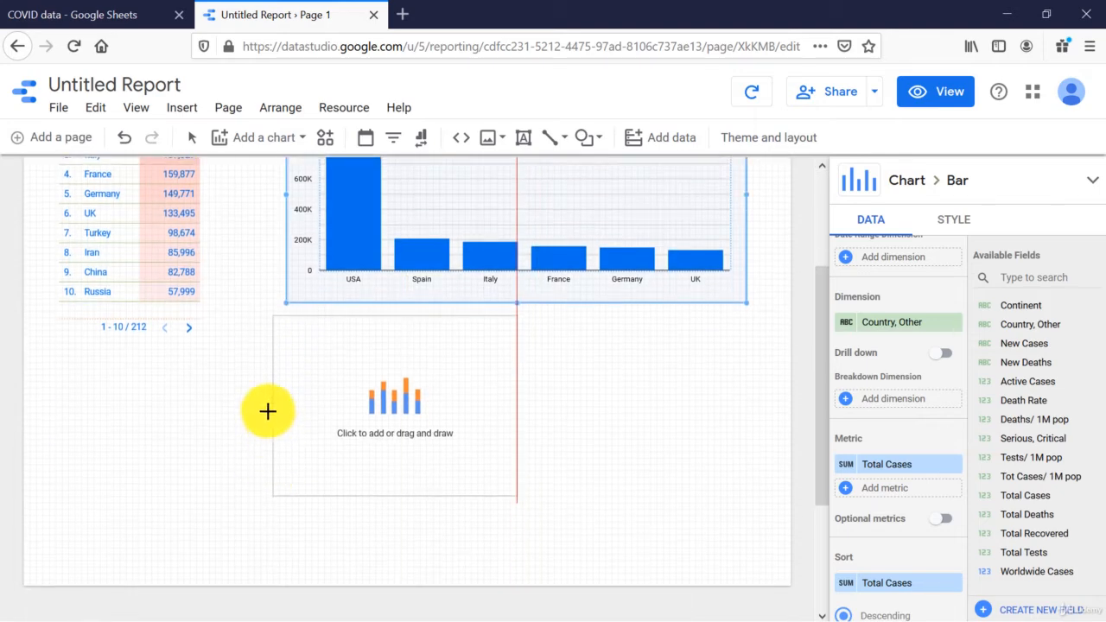
left_click(287, 351)
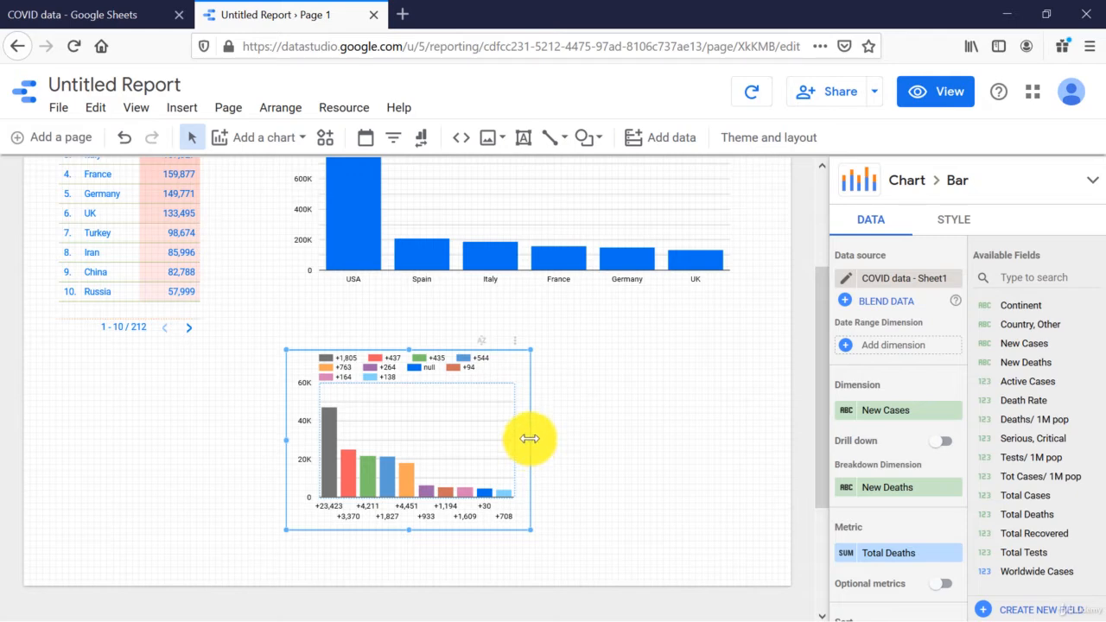
left_click_drag(529, 439, 721, 439)
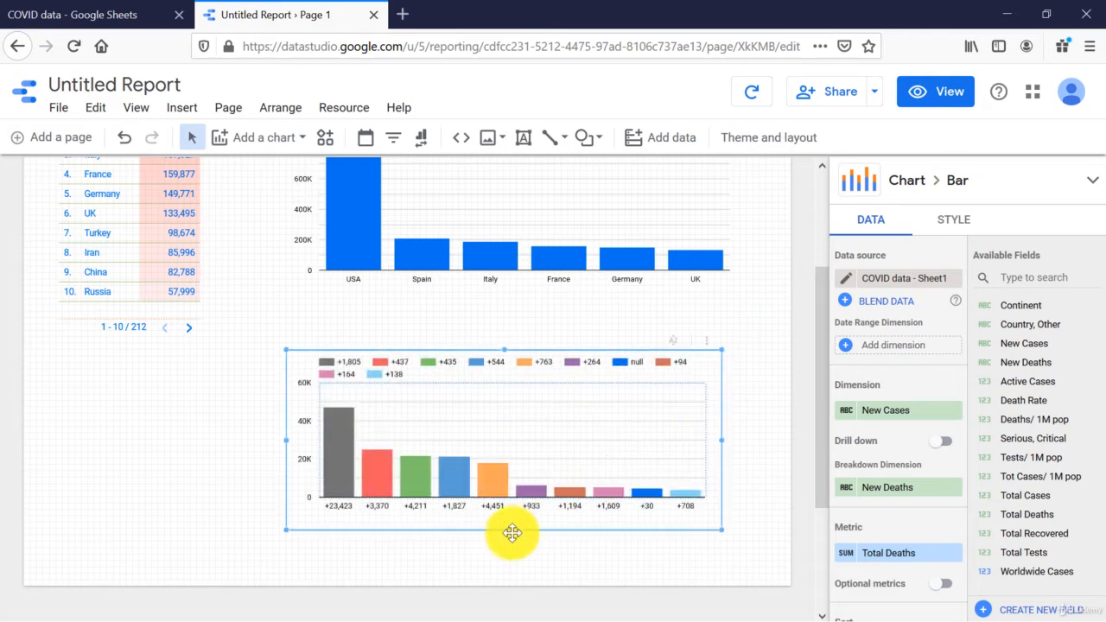
Step: Set the new chart's dimension to Country, Other and remove its New Deaths breakdown dimension
left_click(948, 420)
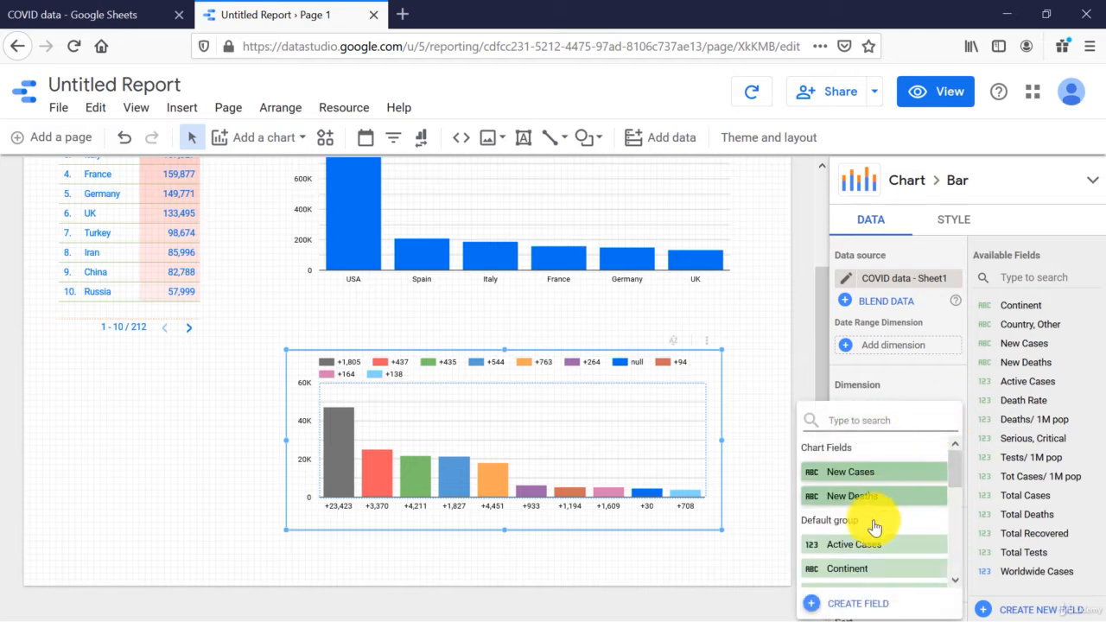
scroll(878, 566, "down", 1)
scroll(878, 553, "down", 3)
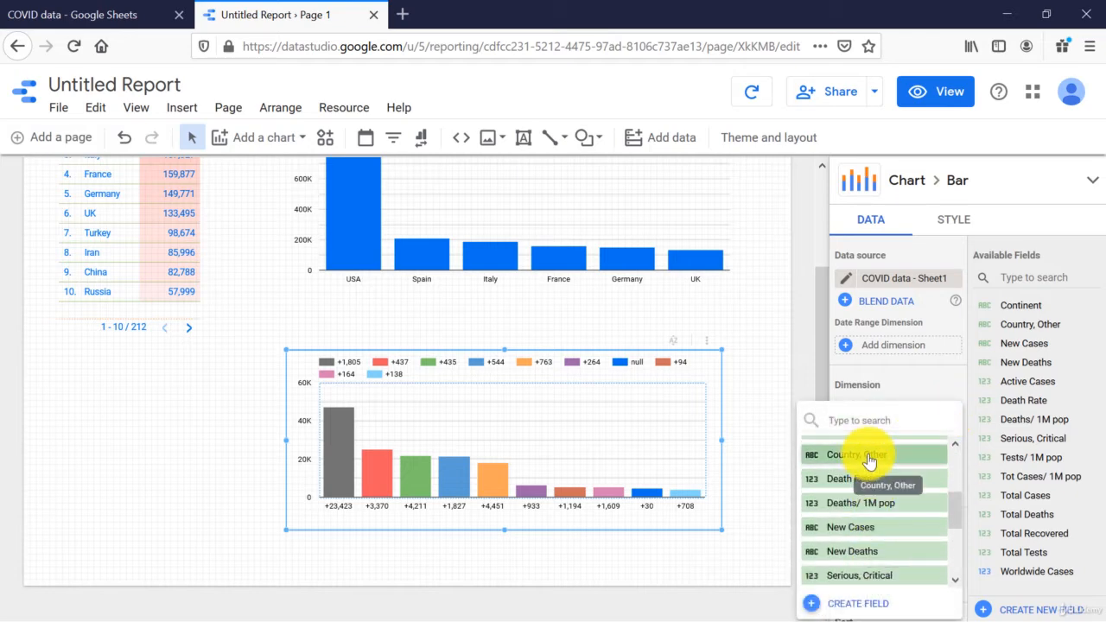
left_click(867, 458)
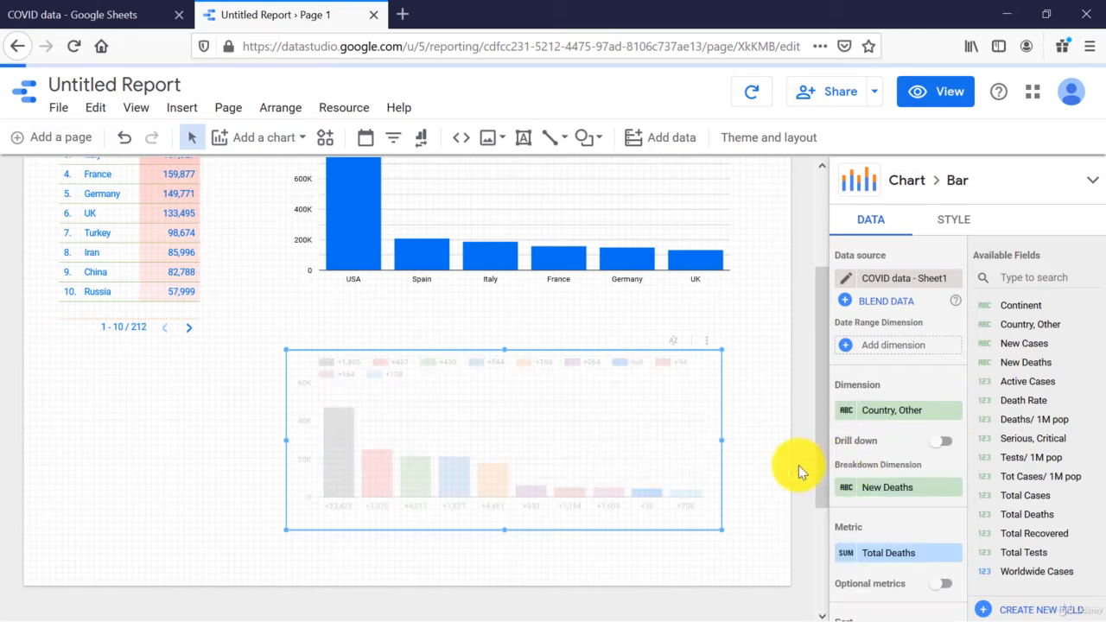
left_click(954, 488)
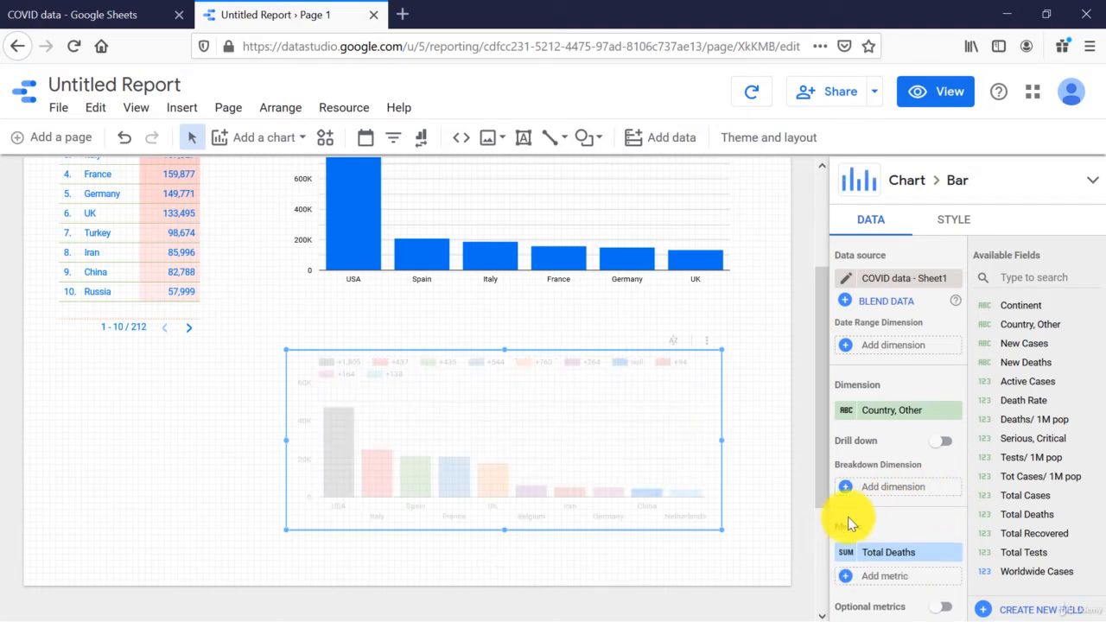
Step: Set the new chart's metrics to Active Cases, Total Recovered and Total Deaths, in that order
scroll(882, 555, "down", 1)
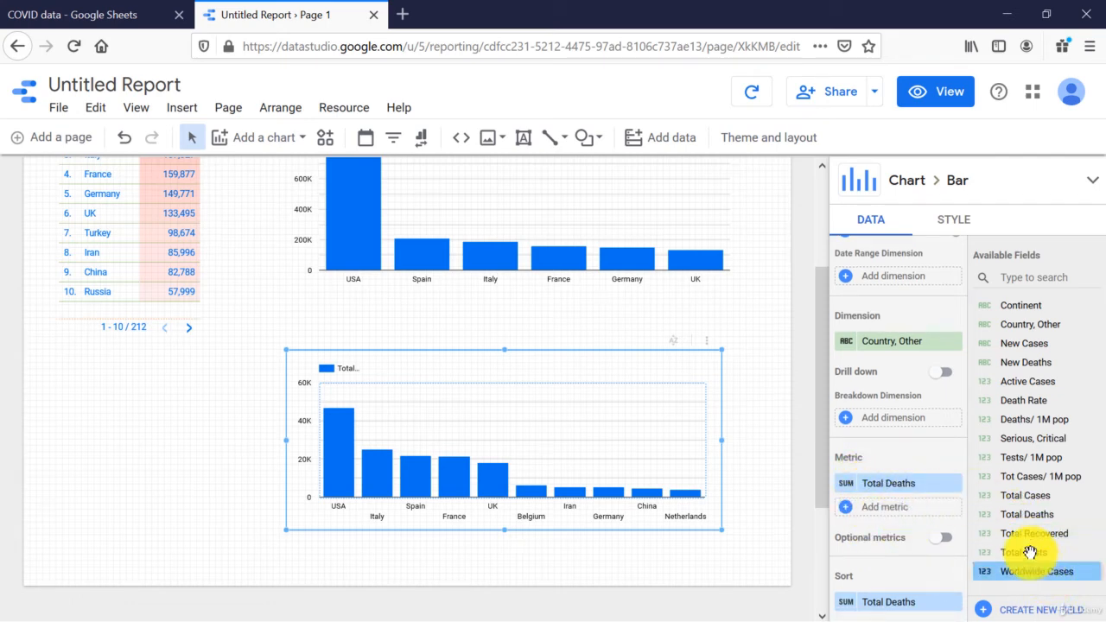
left_click_drag(1033, 571, 886, 491)
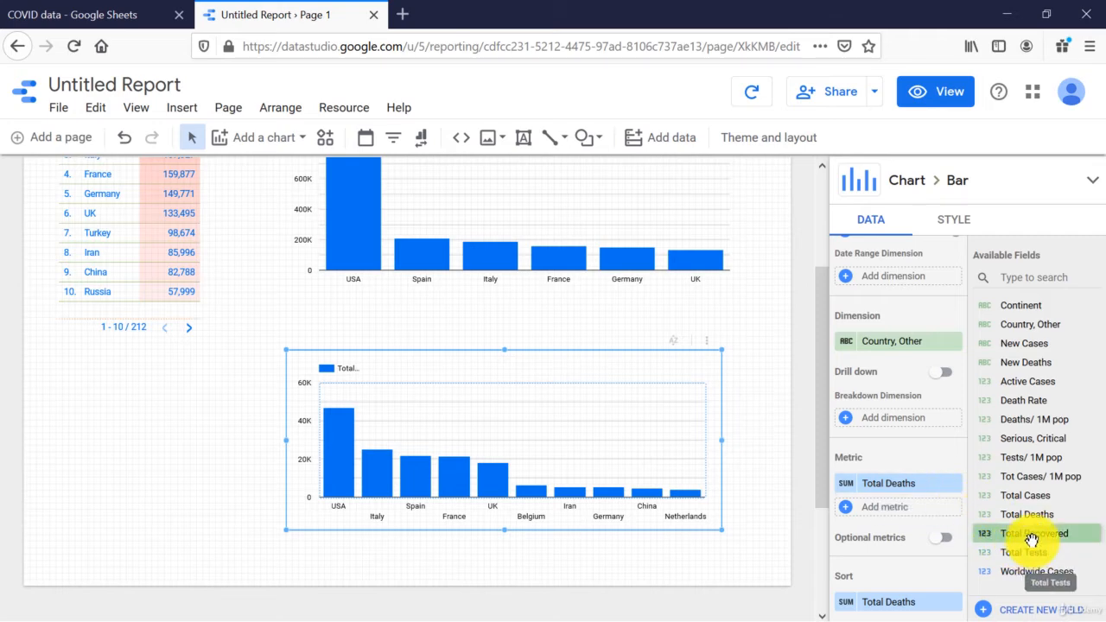
left_click_drag(1033, 533, 912, 512)
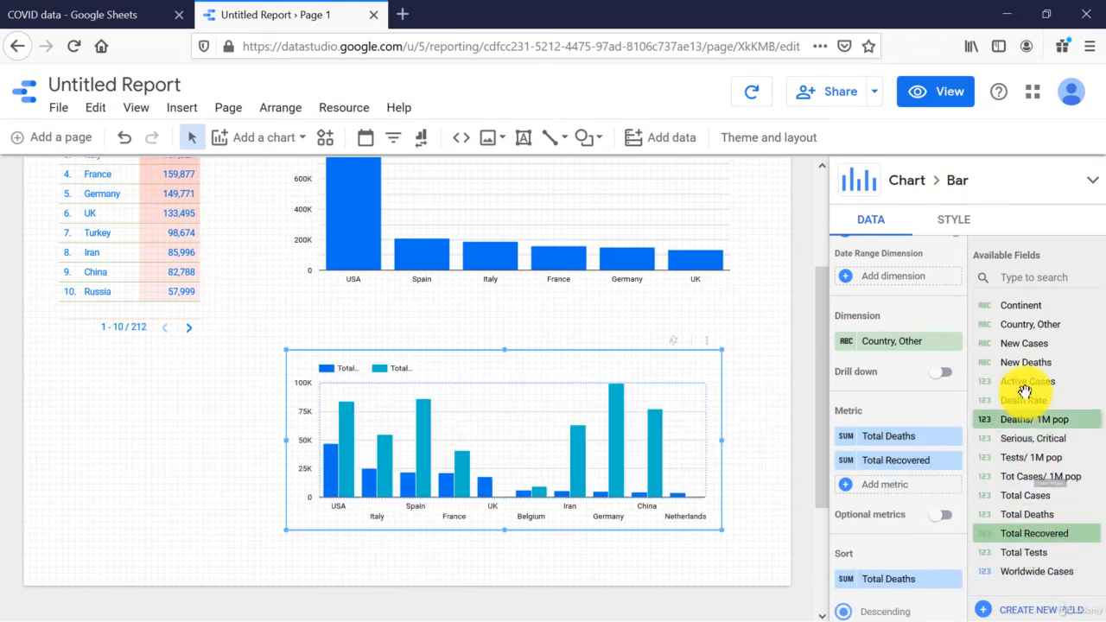
left_click_drag(1008, 386, 899, 439)
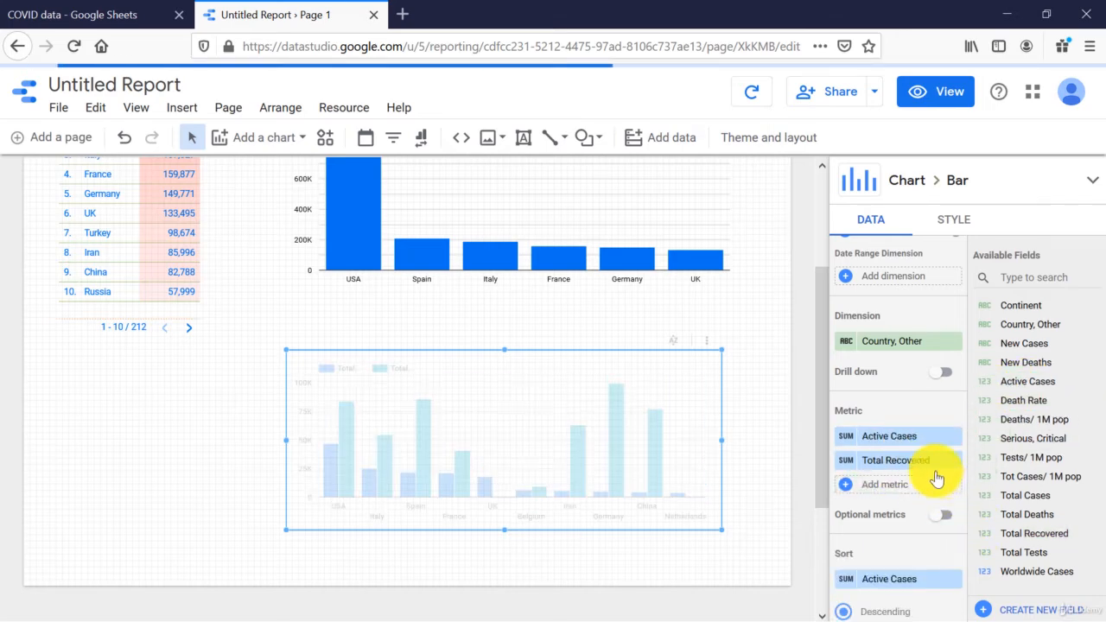
left_click_drag(1053, 522, 903, 487)
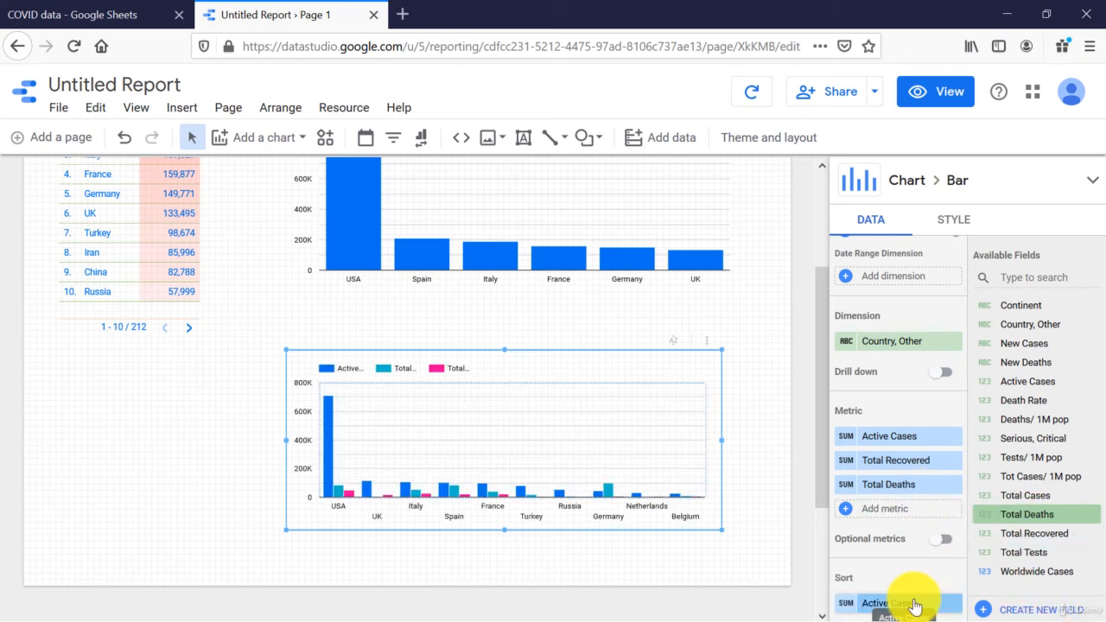
Step: Sort the new chart by Total Cases
left_click(914, 605)
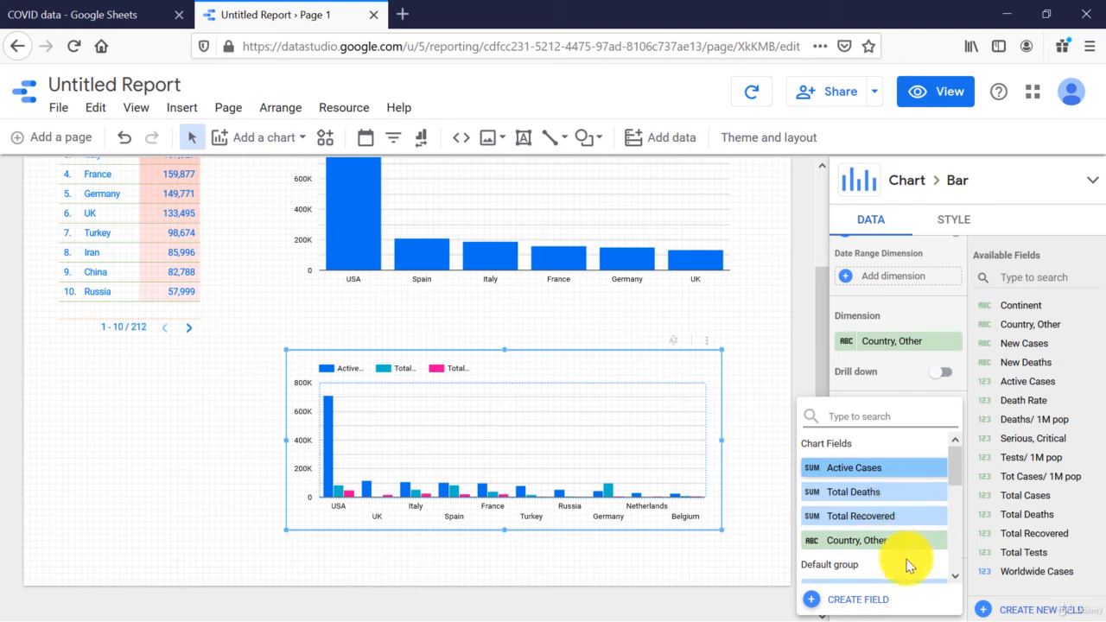
scroll(908, 561, "down", 3)
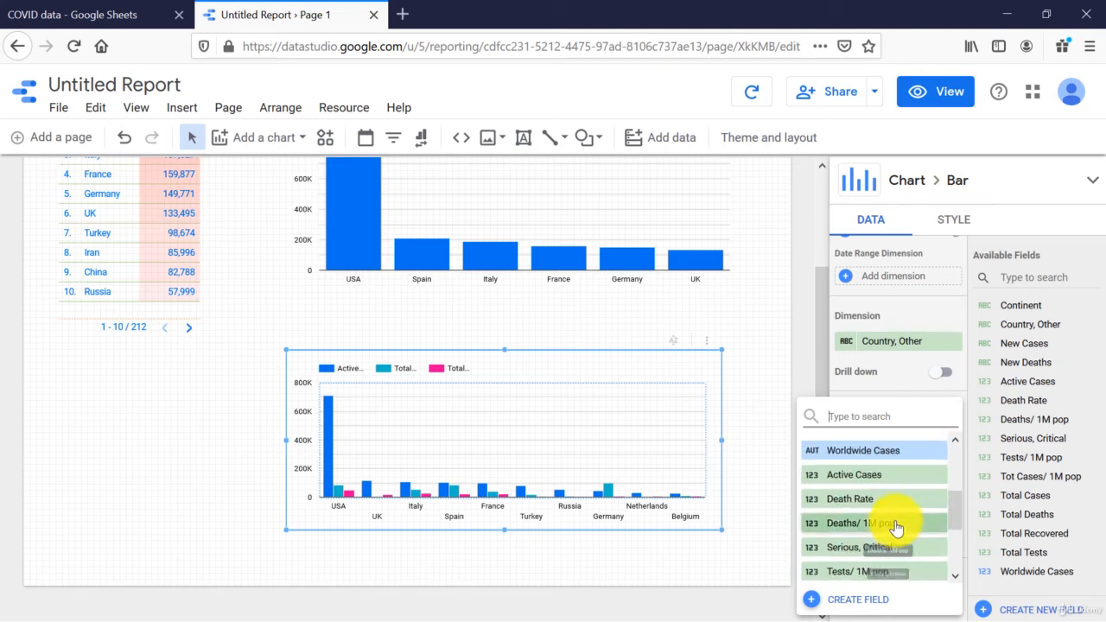
scroll(899, 560, "down", 2)
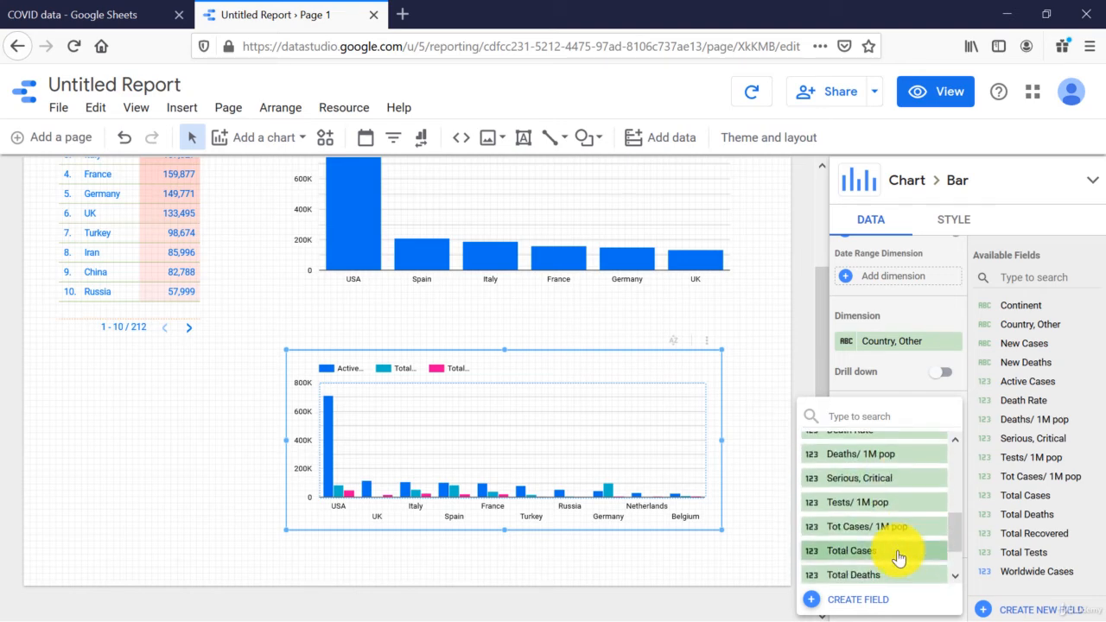
left_click(899, 553)
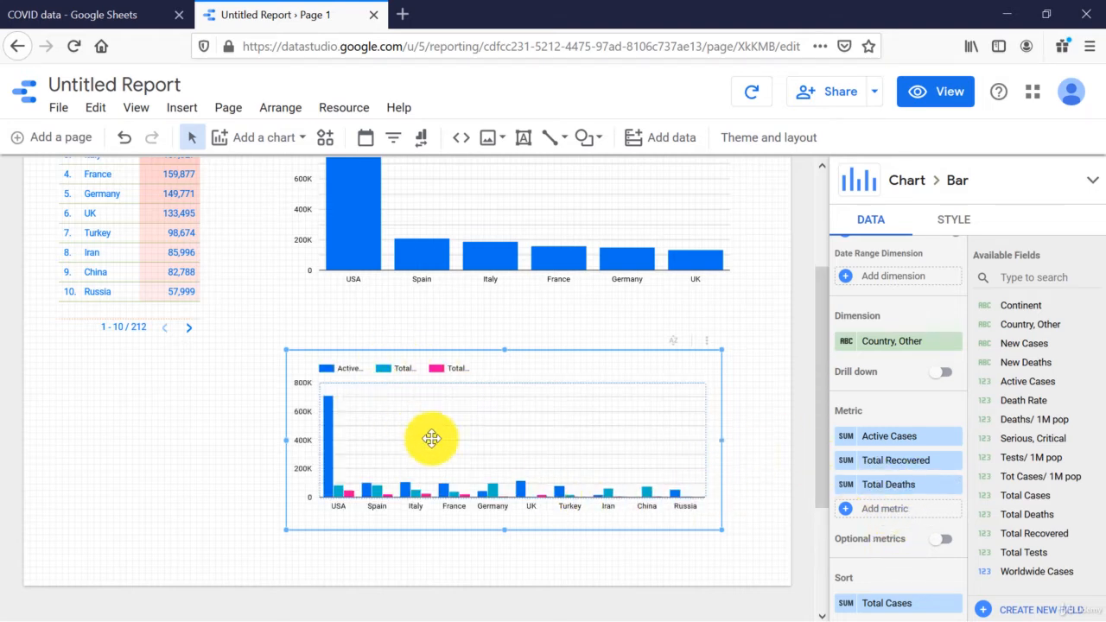
Step: Enable stacked bars for the new chart and reduce its number of bars to 6
left_click(954, 218)
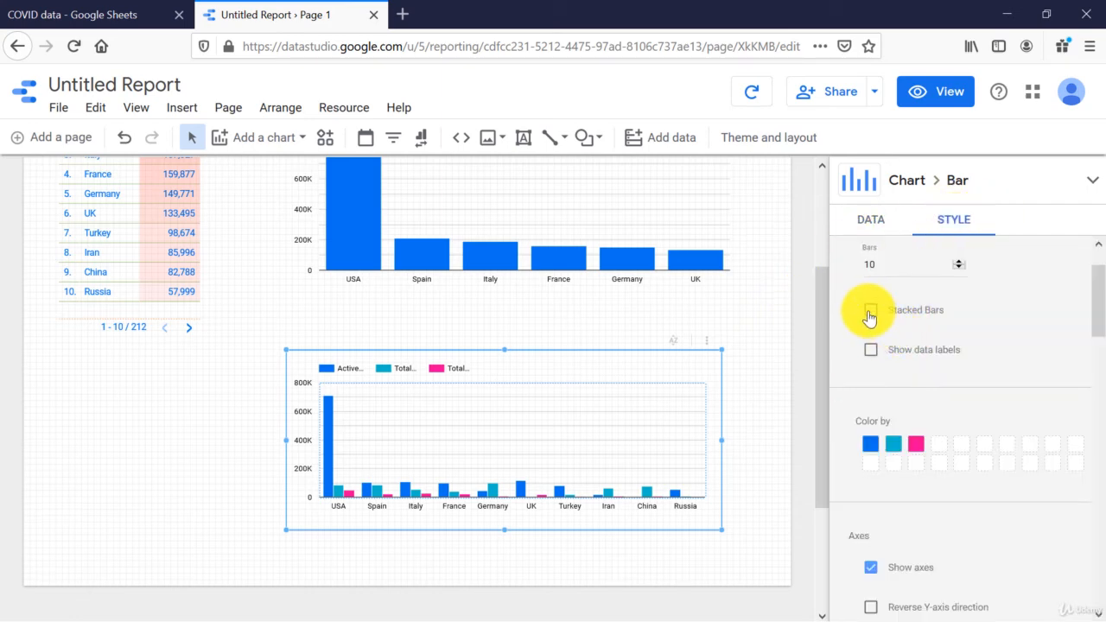
left_click(871, 312)
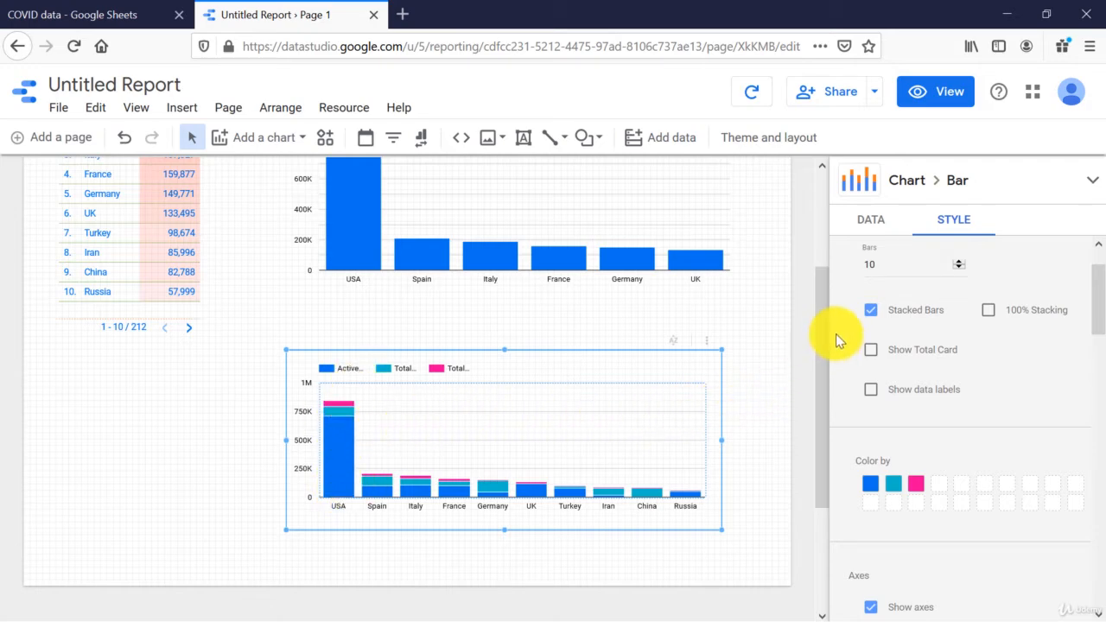
left_click(957, 267)
left_click(957, 267)
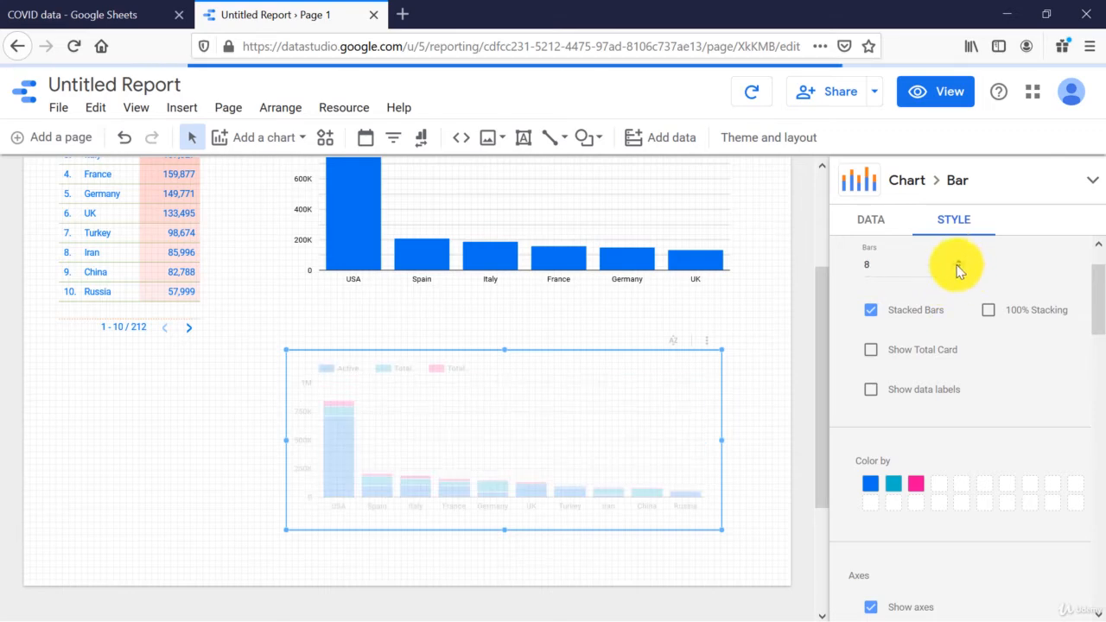
left_click(957, 267)
left_click(957, 267)
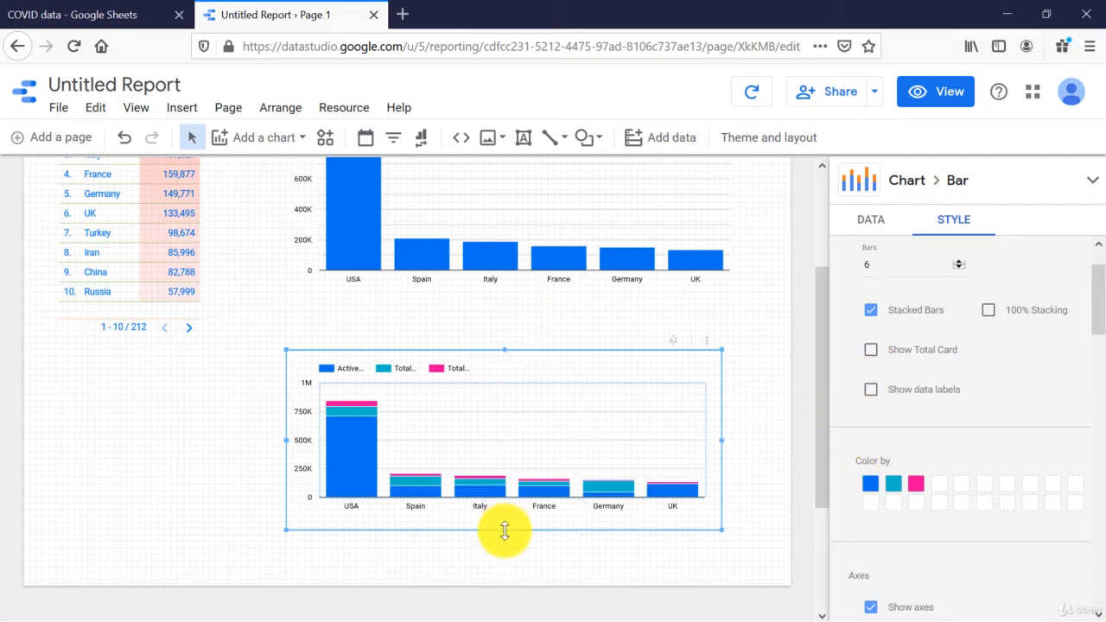
Step: Make the stacked chart taller by extending its lower and upper edges, and deselect it
left_click_drag(505, 531, 504, 556)
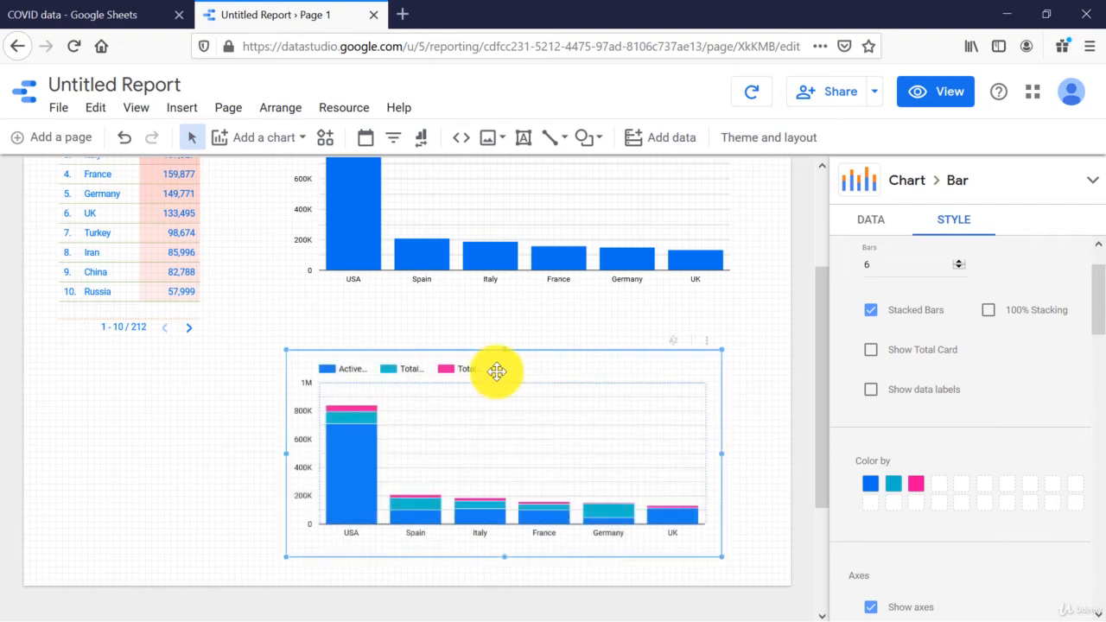
left_click_drag(508, 351, 501, 320)
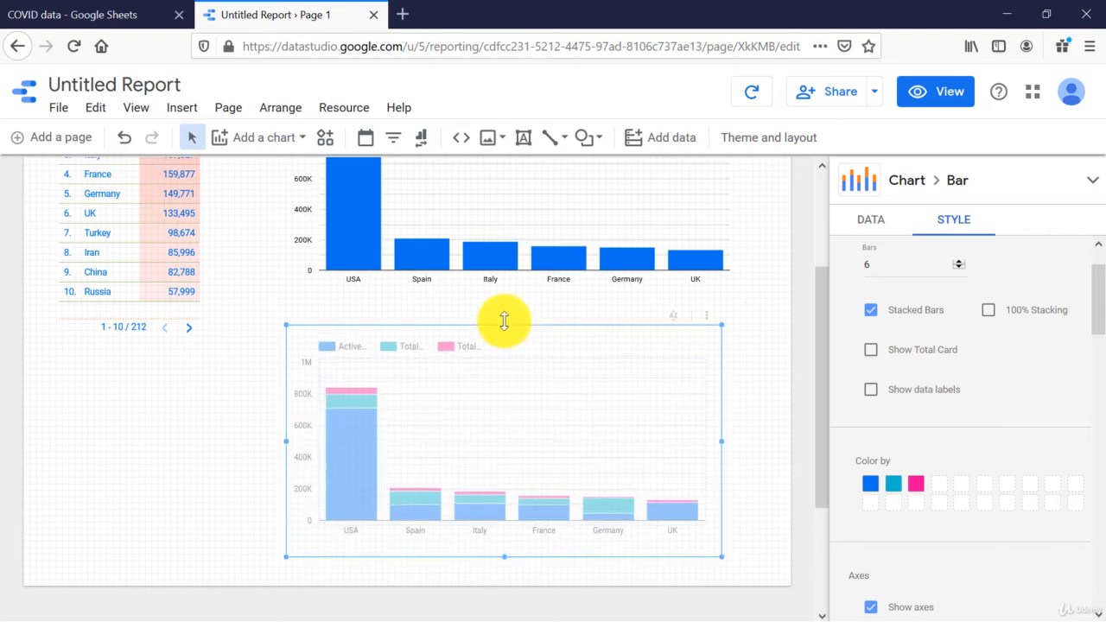
left_click(226, 462)
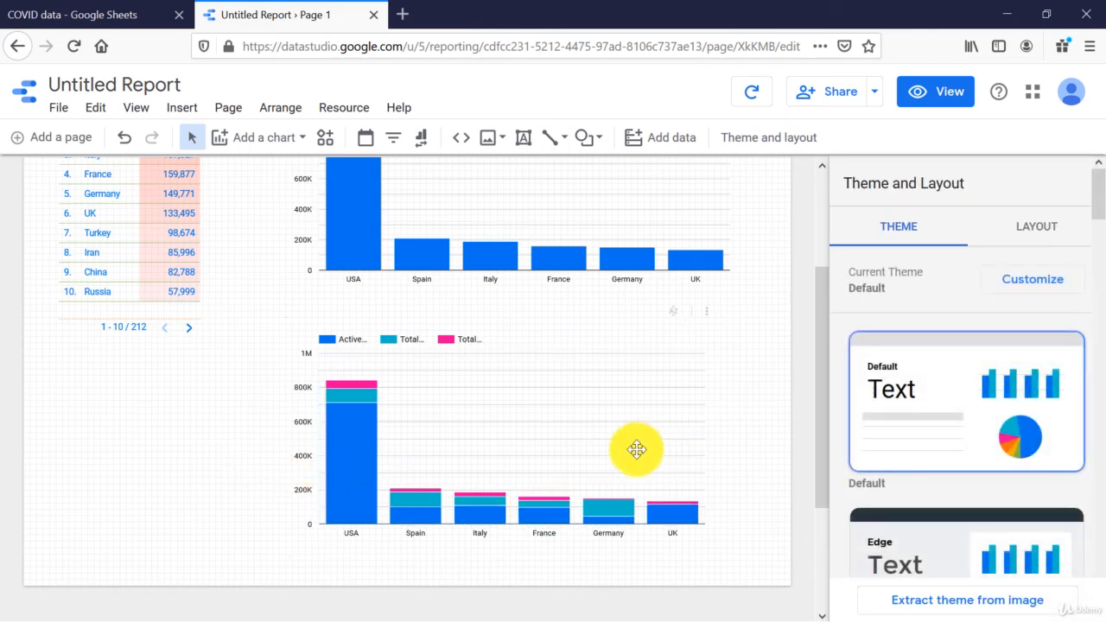
Step: Turn on 100% stacking for the stacked chart and compare it with the bar chart above
left_click(665, 457)
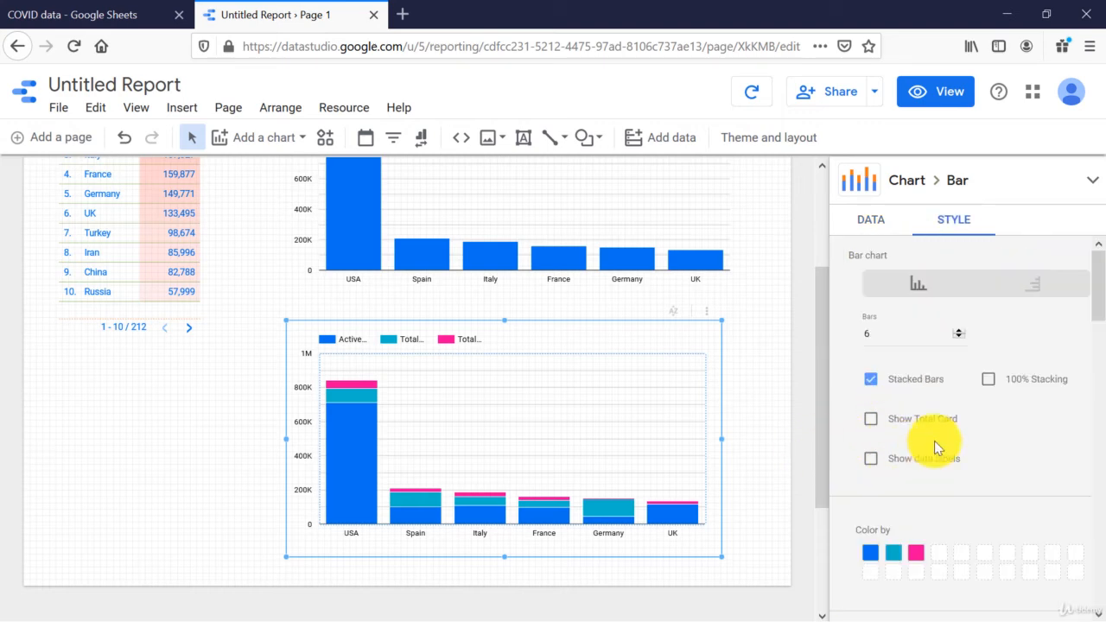
left_click(986, 385)
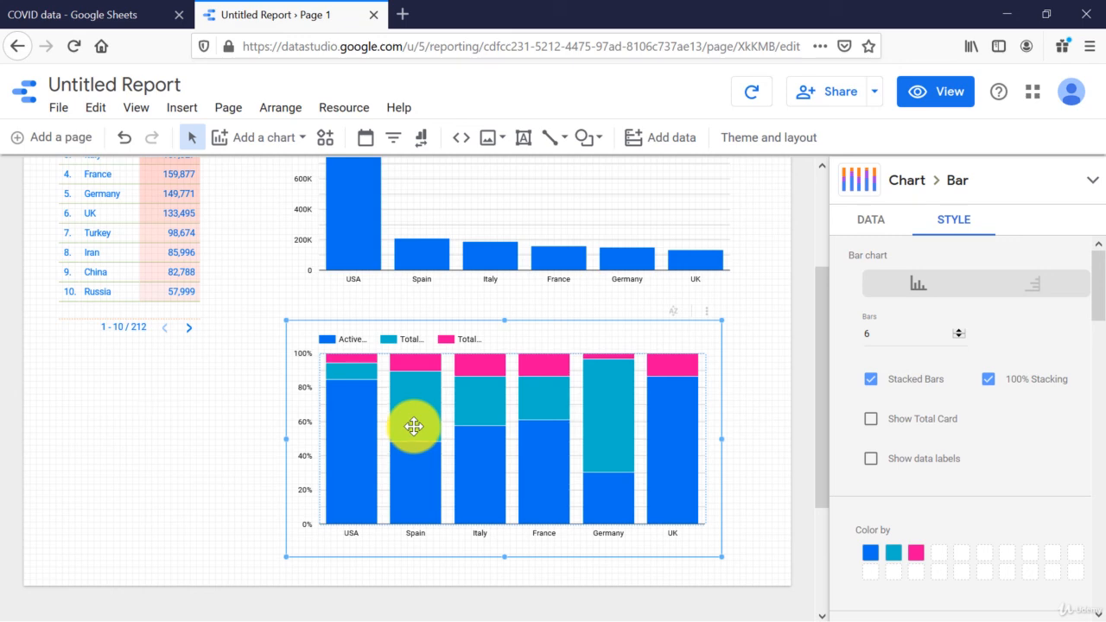
scroll(443, 430, "up", 2)
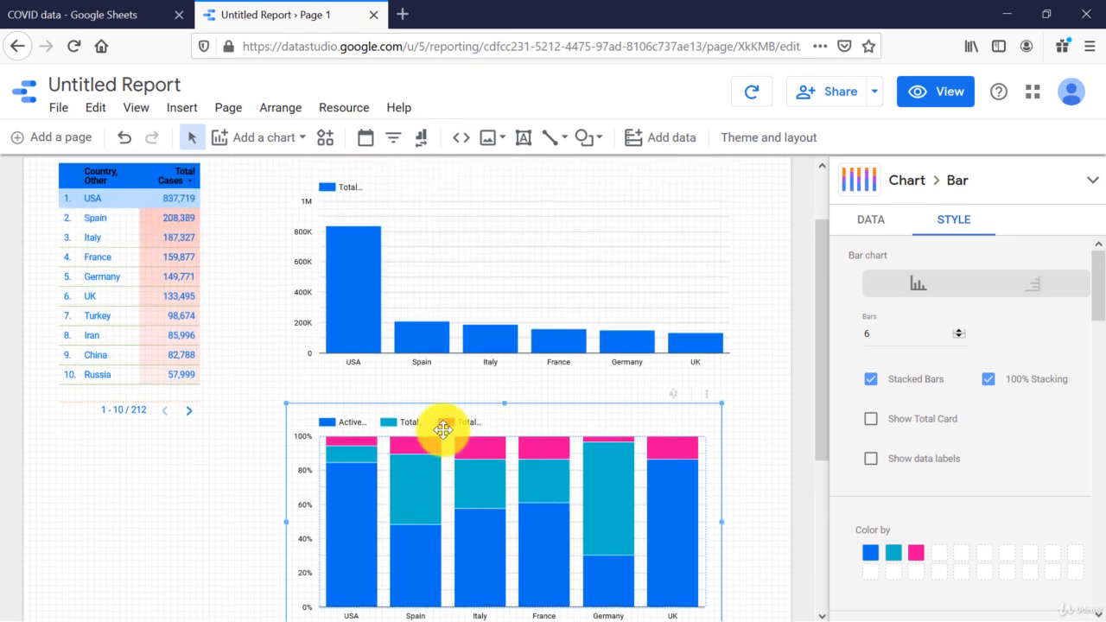
scroll(442, 429, "down", 2)
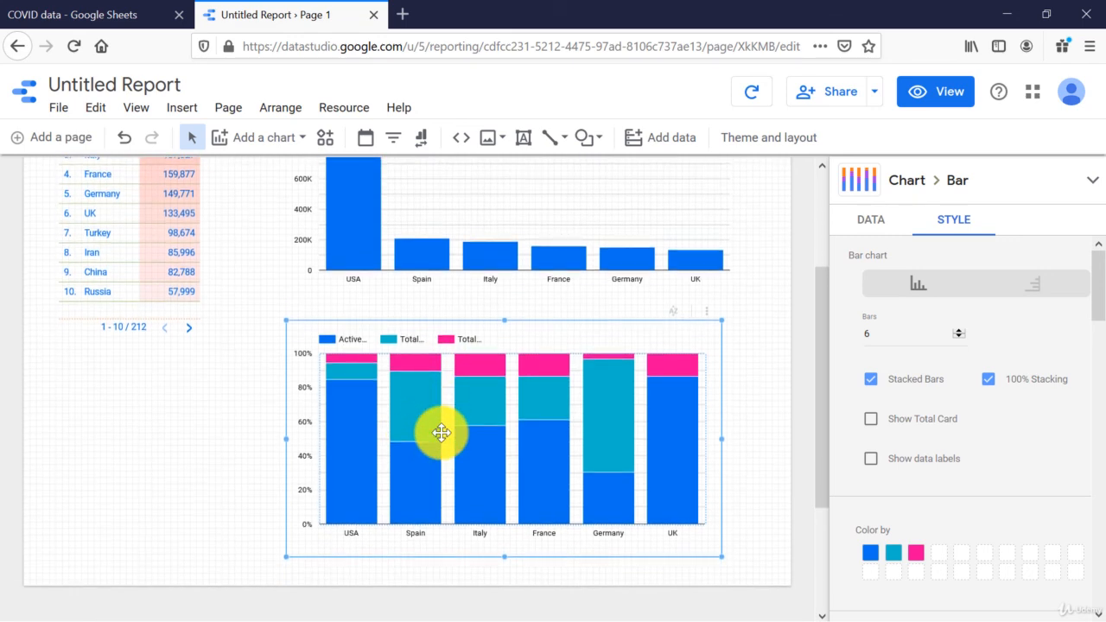